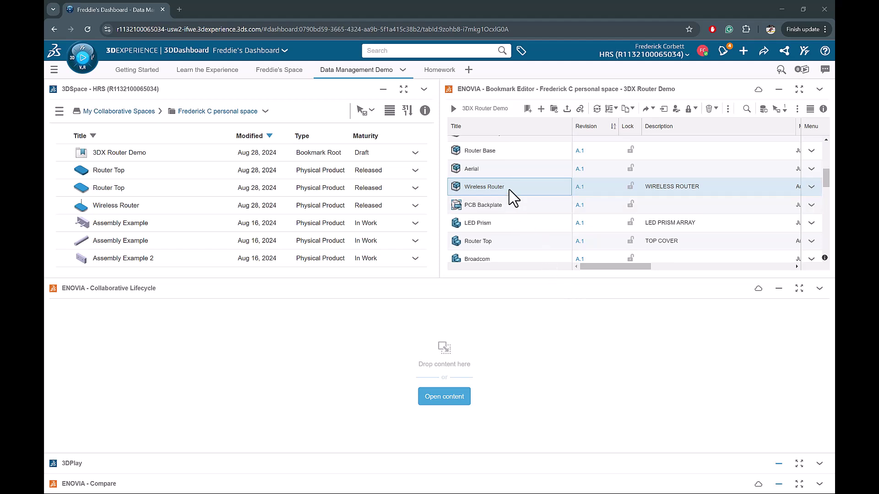
Step: Load the Wireless Router A.1 into the Collaborative Lifecycle widget to display its Released maturity graph
{"action": "left_click_drag", "start_coordinate": [513, 192], "coordinate": [481, 349]}
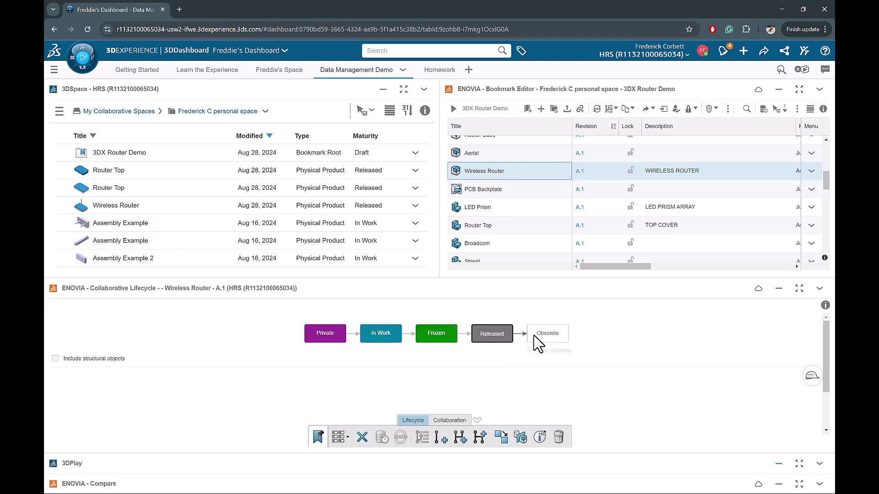
{"action": "mouse_move", "coordinate": [537, 348]}
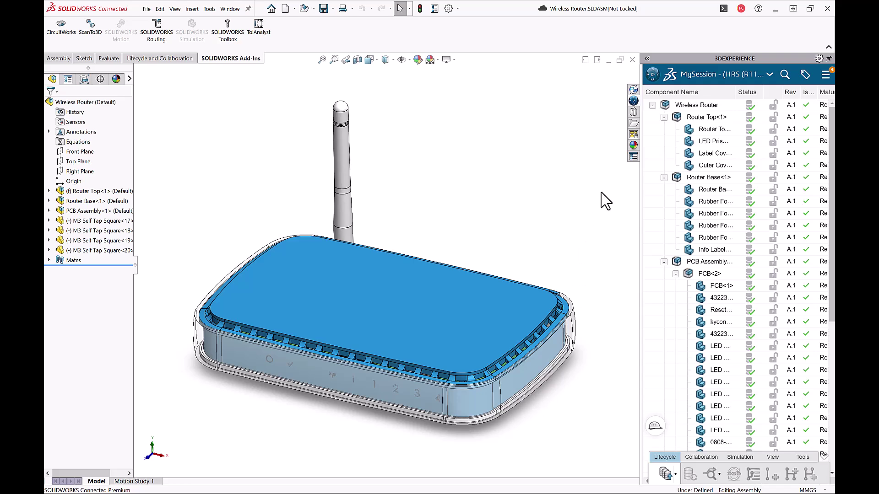
Step: Widen the 3DEXPERIENCE task pane until the Maturity State column shows each component as Released
{"action": "left_click_drag", "start_coordinate": [638, 74], "coordinate": [608, 76]}
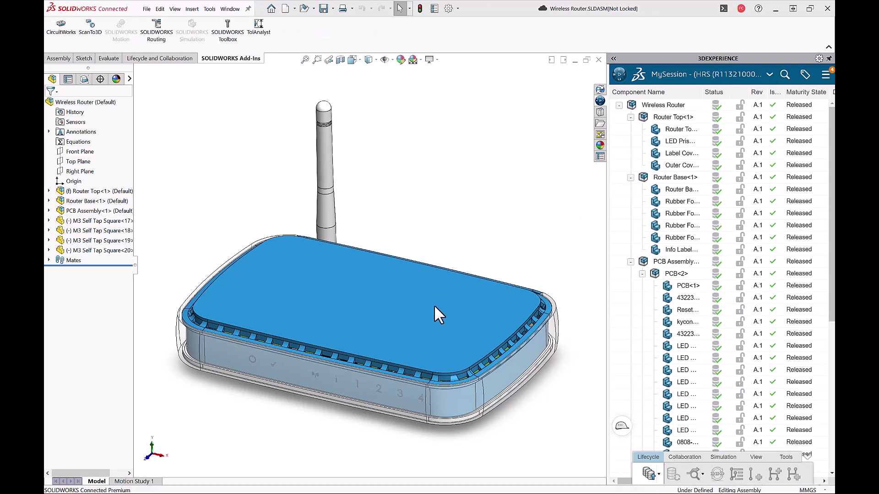
Step: Create B.1 revisions of Wireless Router and Router Top with the comment 'Add a logo'
{"action": "left_click", "coordinate": [426, 307]}
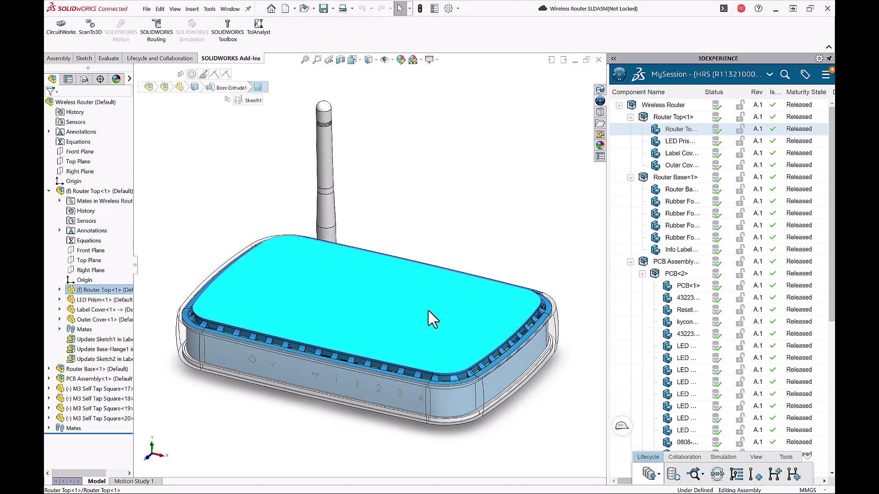
{"action": "left_click", "coordinate": [671, 117]}
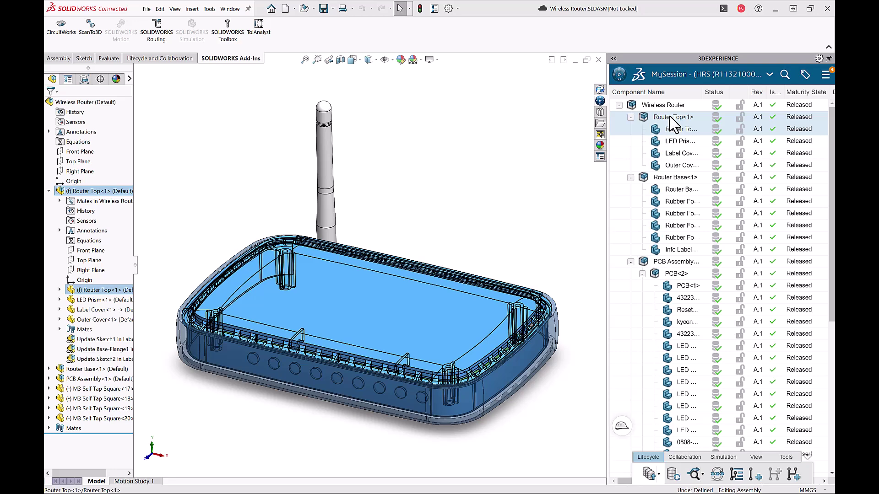
{"action": "left_click", "coordinate": [663, 106]}
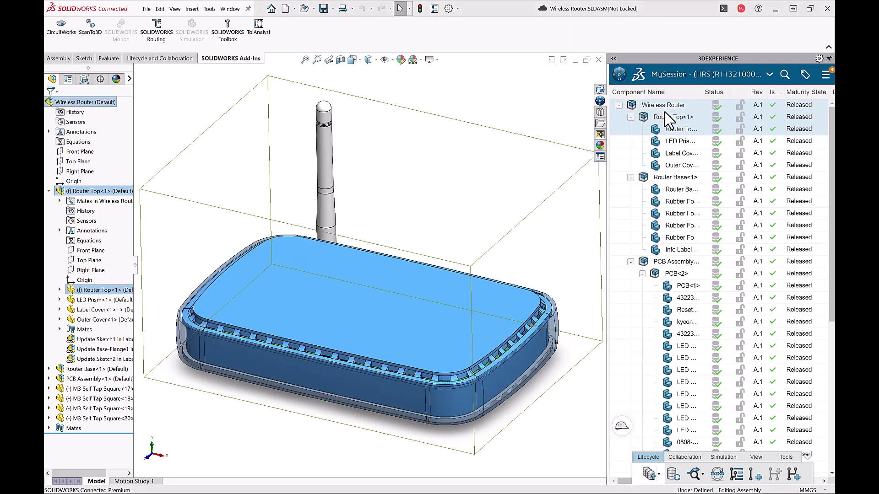
{"action": "right_click", "coordinate": [666, 112]}
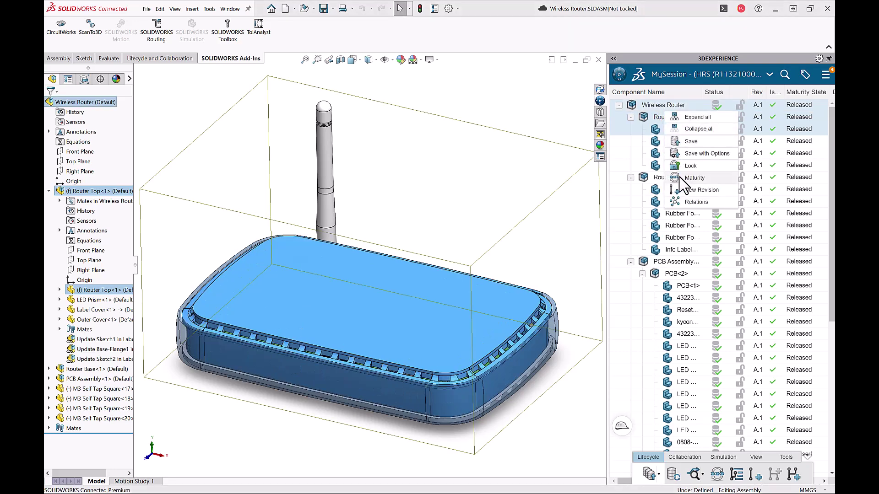
{"action": "left_click", "coordinate": [687, 190]}
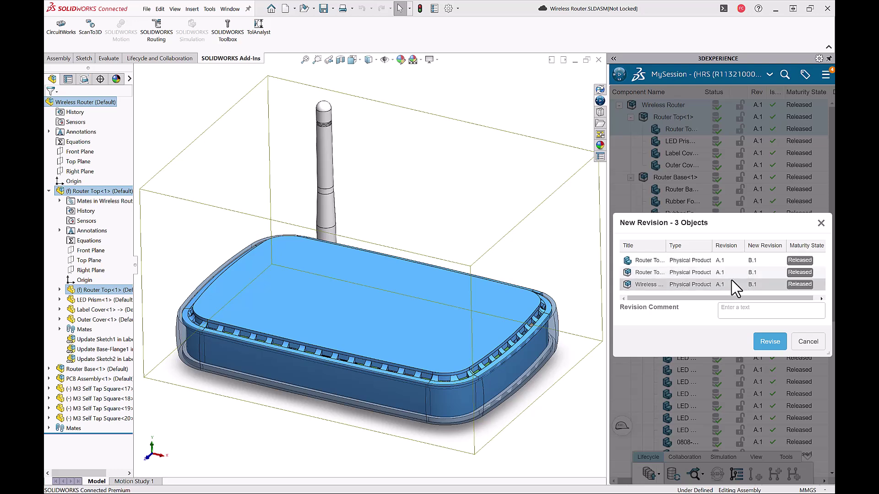
{"action": "left_click", "coordinate": [763, 312]}
{"action": "type", "text": "A"}
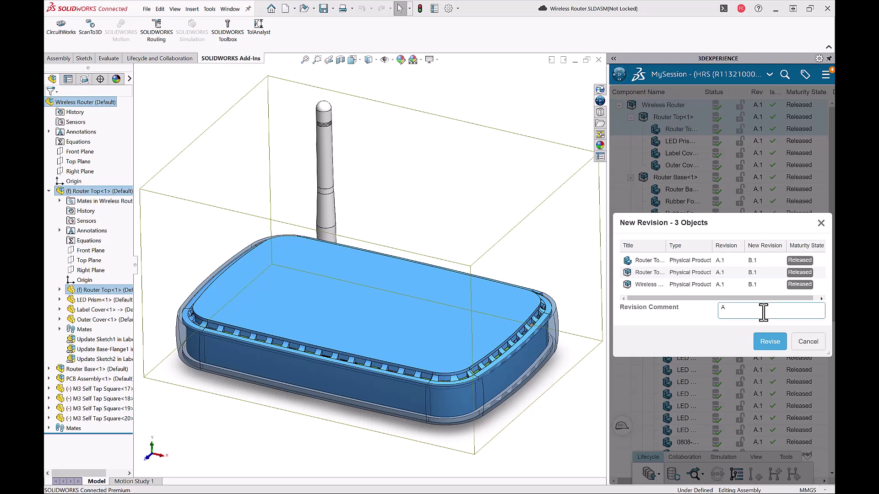
{"action": "type", "text": "dd a logo"}
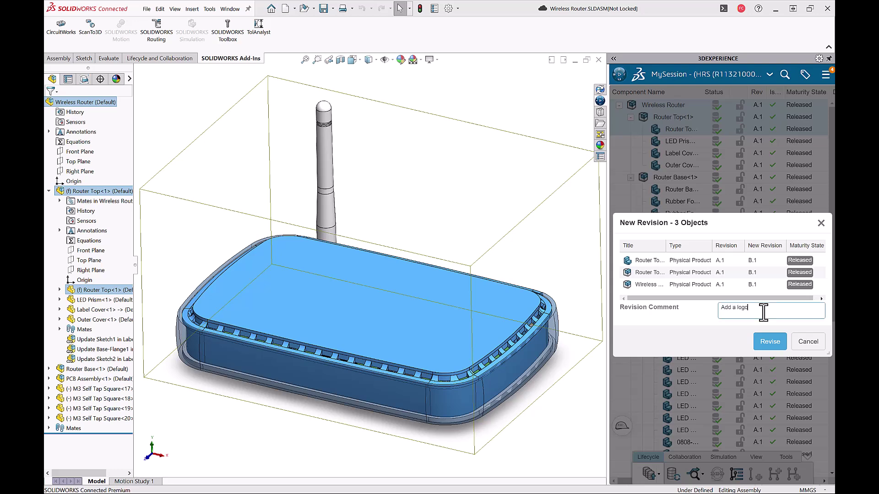
{"action": "left_click", "coordinate": [770, 342]}
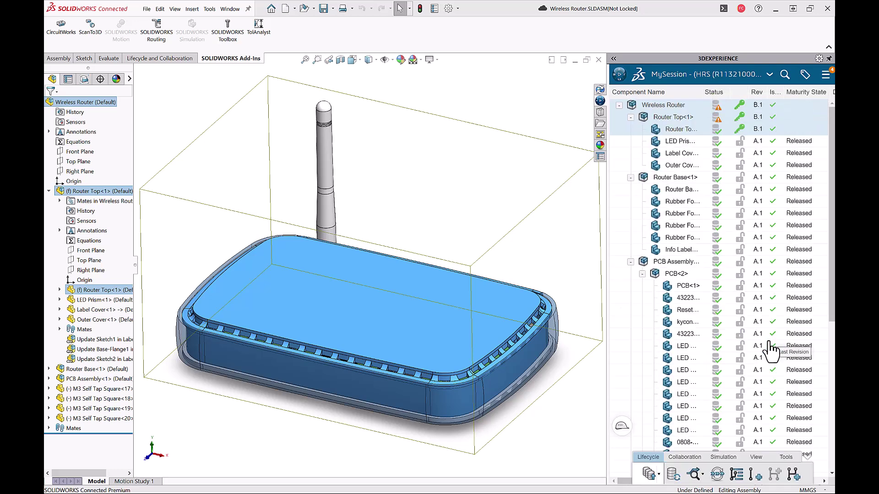
Step: Save both B.1 files, Wireless Router and Router Top, with options into the 3DX Router Demo bookmark
{"action": "left_click", "coordinate": [554, 169]}
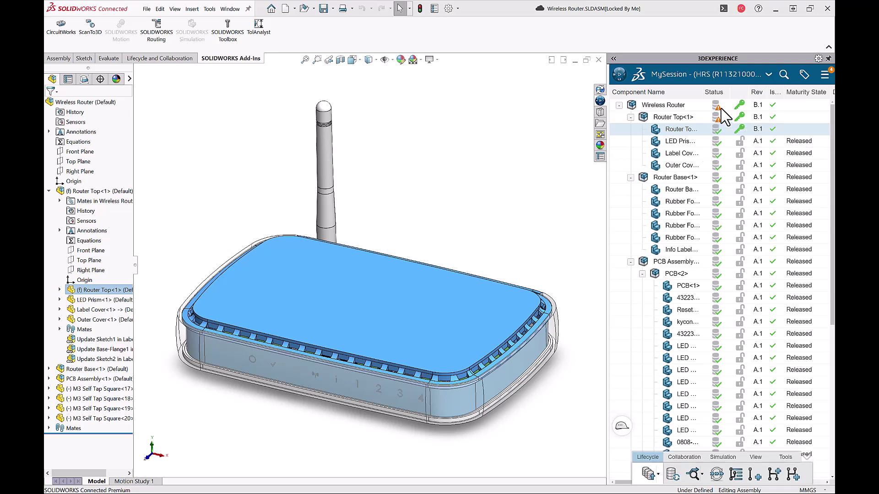
{"action": "left_click", "coordinate": [696, 107], "text": "shift"}
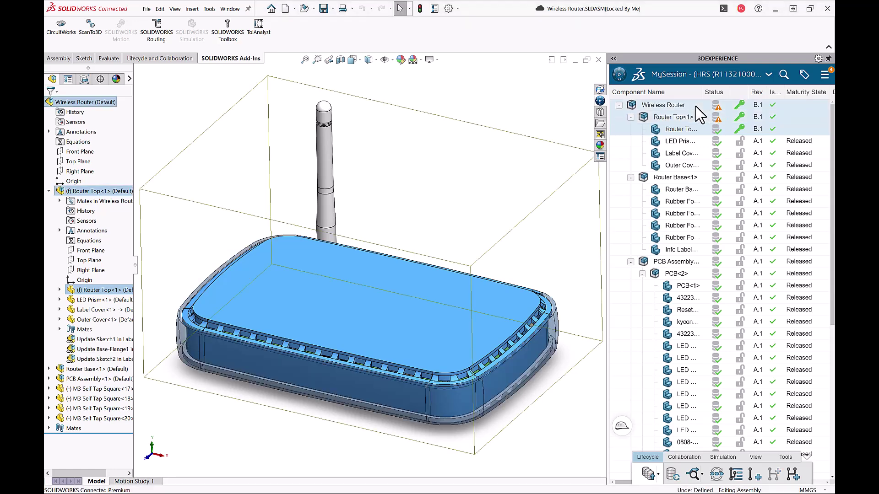
{"action": "right_click", "coordinate": [696, 112]}
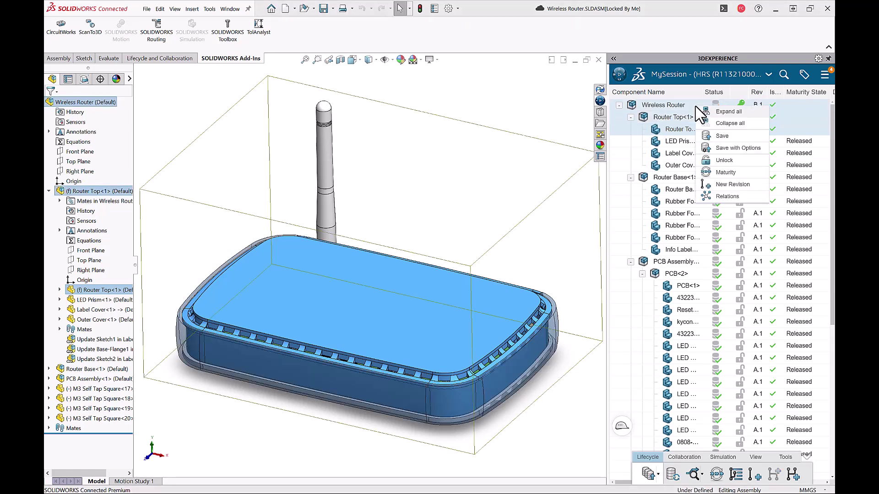
{"action": "left_click", "coordinate": [717, 147]}
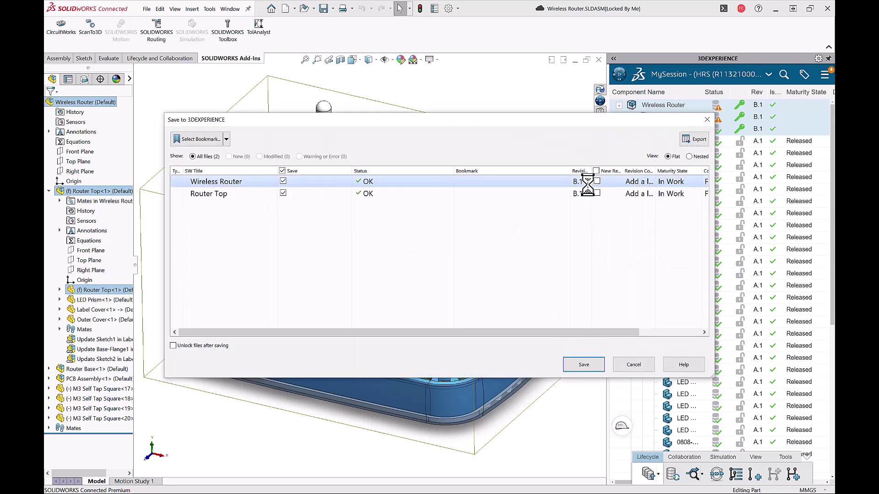
{"action": "key", "text": "ctrl+a"}
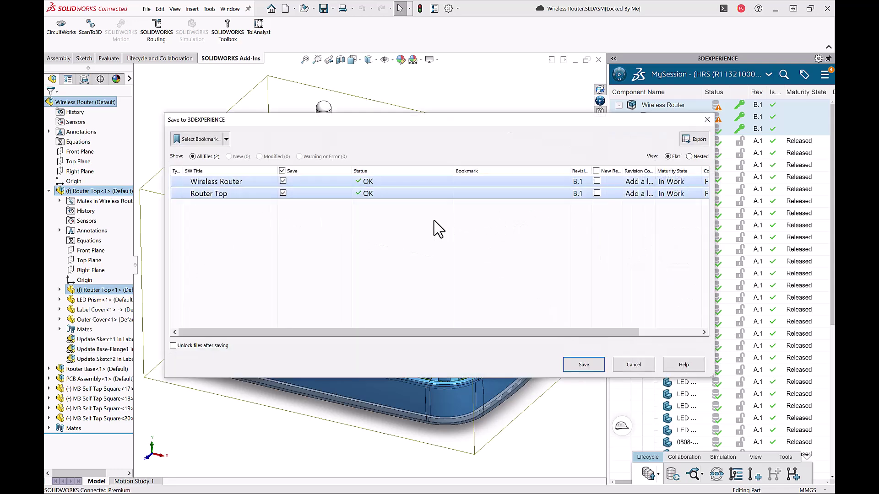
{"action": "left_click", "coordinate": [226, 140]}
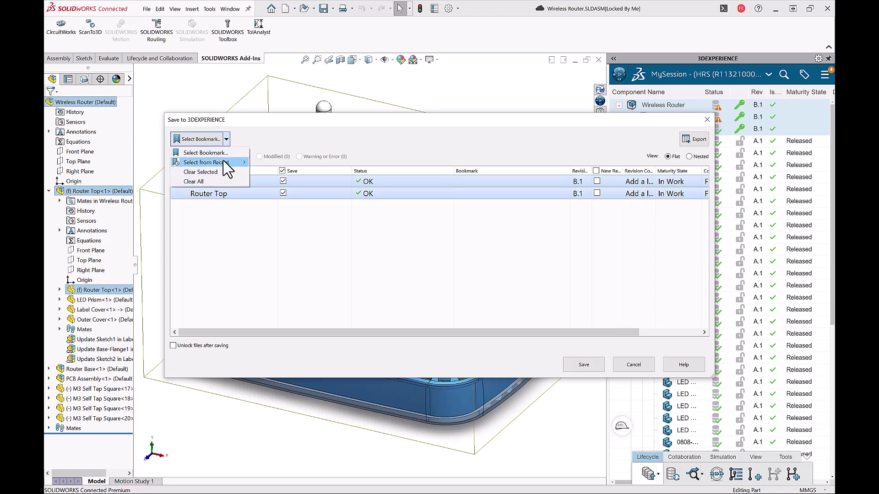
{"action": "mouse_move", "coordinate": [220, 163]}
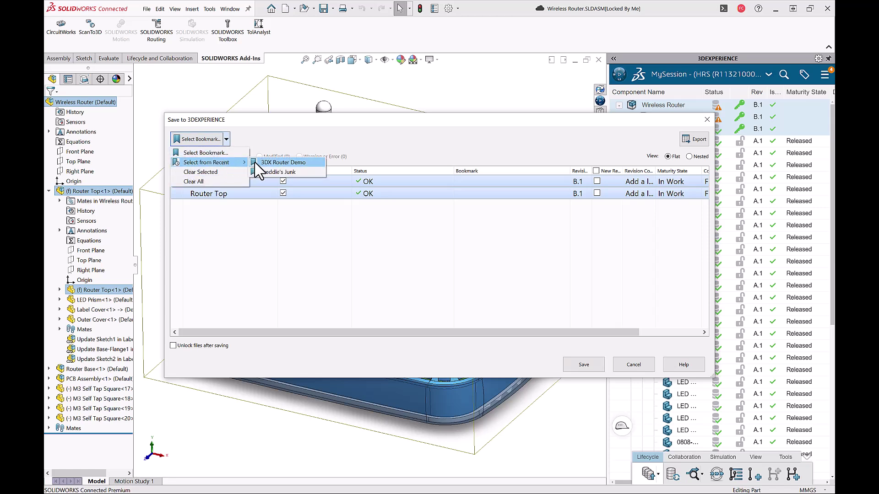
{"action": "left_click", "coordinate": [275, 163]}
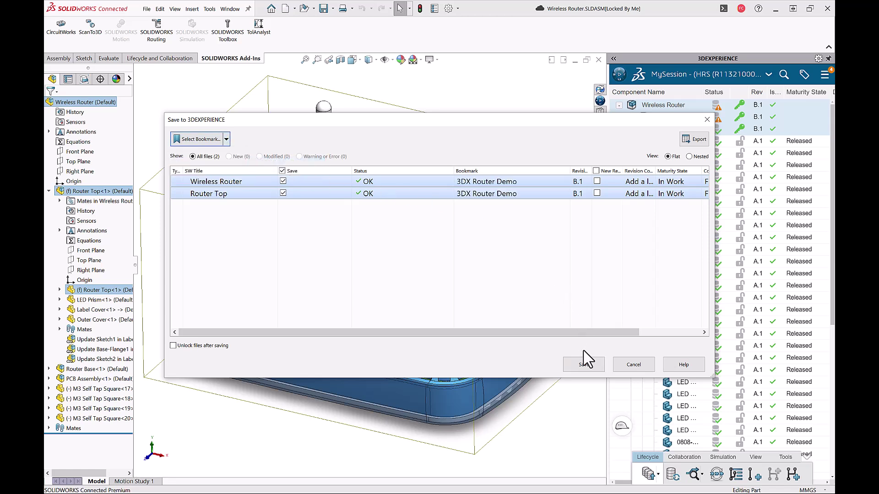
{"action": "left_click", "coordinate": [587, 369]}
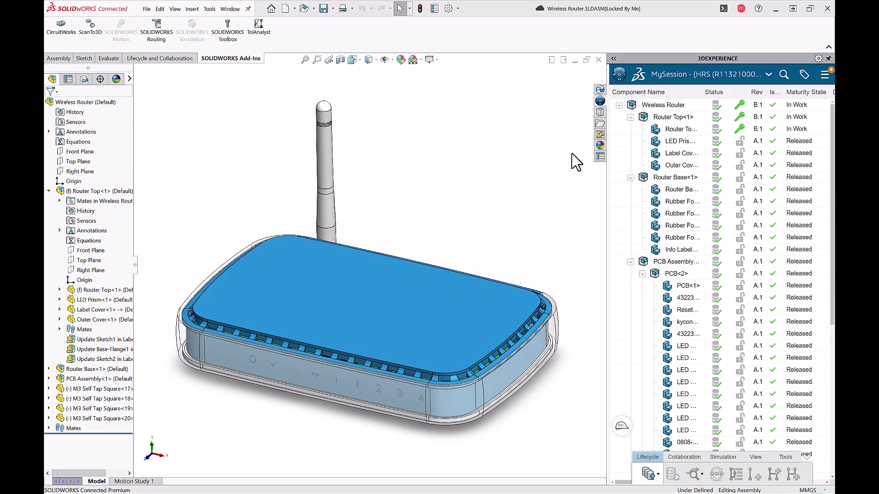
Step: Open the Router Top part in its own window and start a new revision of it
{"action": "left_click", "coordinate": [435, 309]}
{"action": "left_click", "coordinate": [440, 194]}
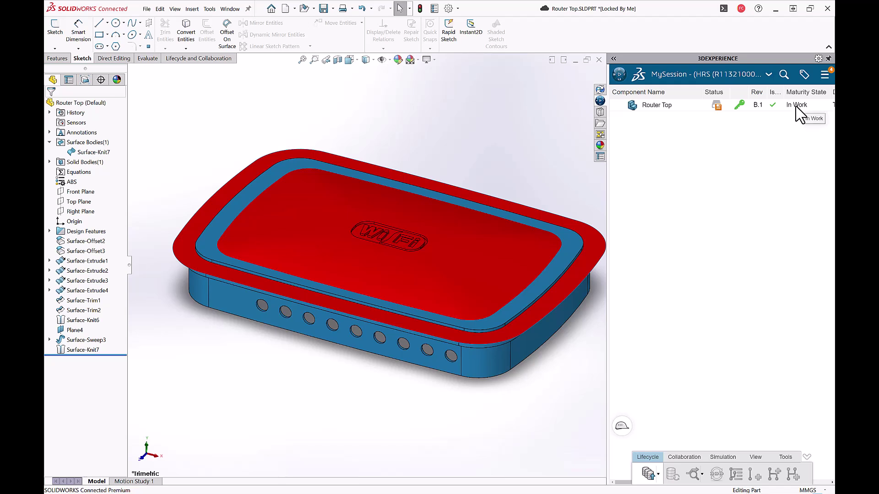
{"action": "right_click", "coordinate": [671, 107]}
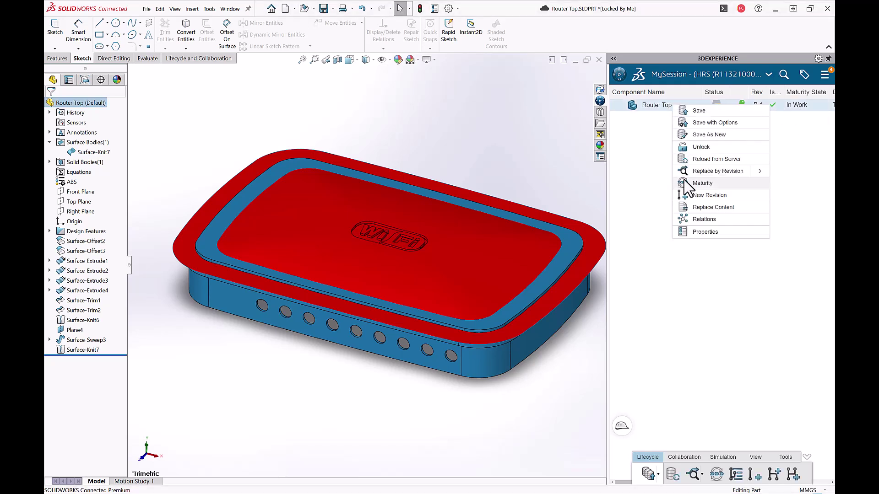
{"action": "left_click", "coordinate": [686, 196]}
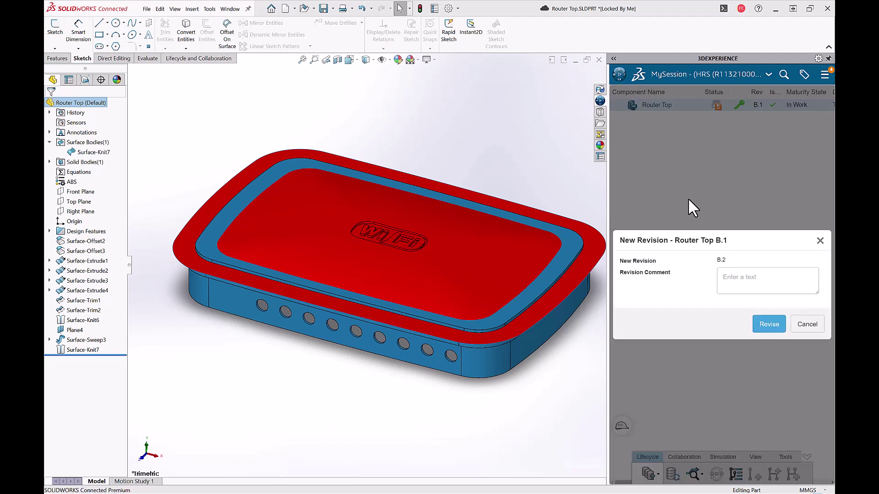
Step: Revise Router Top to B.2 with the comment 'Logo added, needs intersect'
{"action": "left_click", "coordinate": [729, 278]}
{"action": "type", "text": "Logo added, needs intersect"}
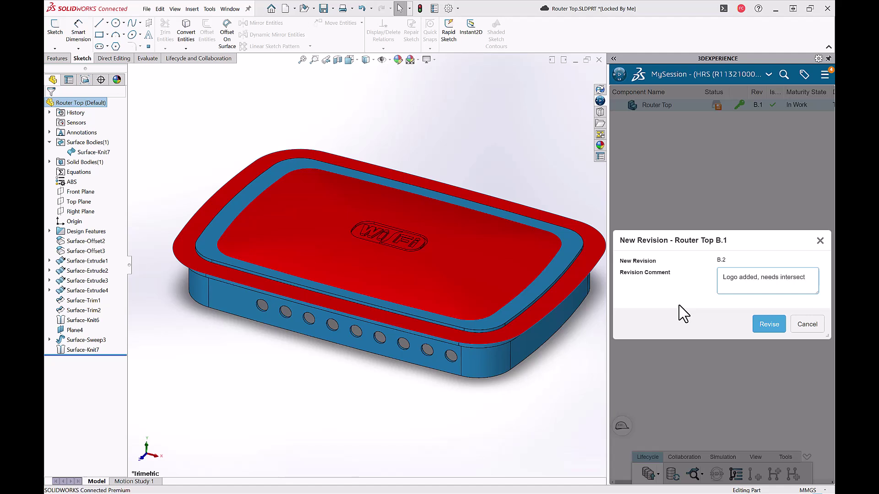
{"action": "left_click", "coordinate": [767, 326]}
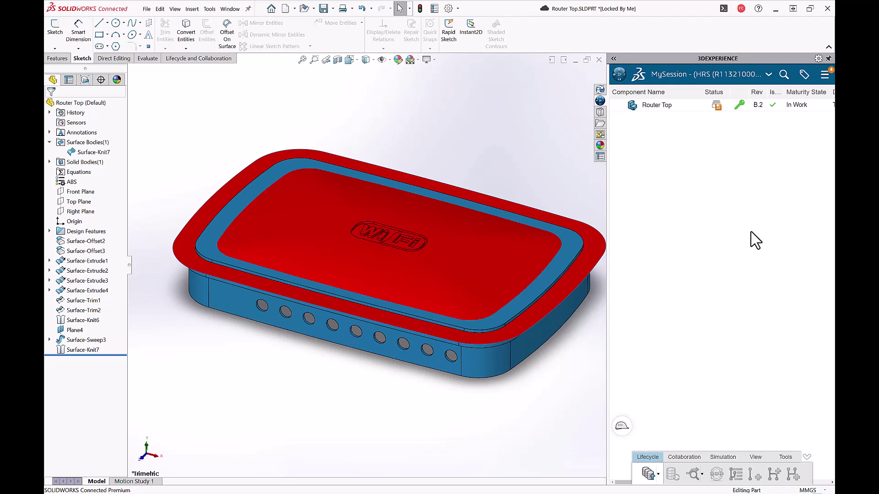
Step: Intersect the router top surfaces to create the Intersect1 solid
{"action": "key", "text": "s"}
{"action": "left_click", "coordinate": [174, 194]}
{"action": "left_click", "coordinate": [88, 224]}
{"action": "key", "text": "Return"}
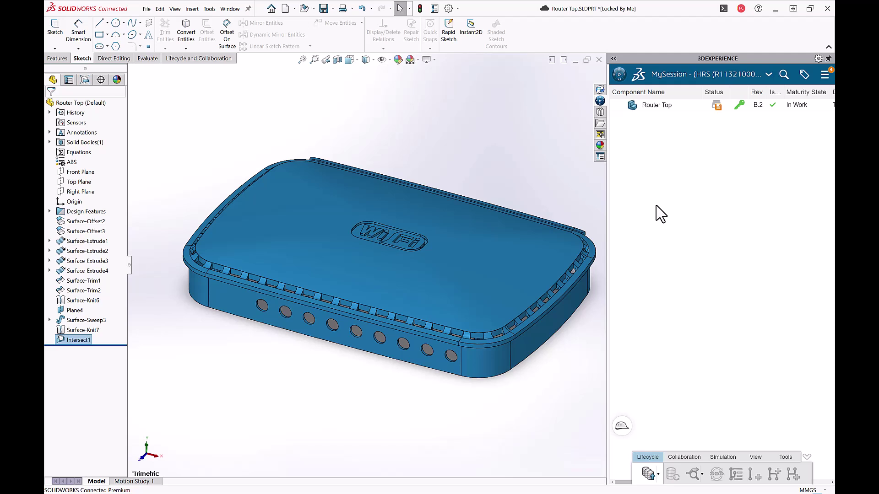
Step: Save Router Top B.2 into the 3DX Router Demo bookmark, unlocking it after saving
{"action": "left_click", "coordinate": [678, 109]}
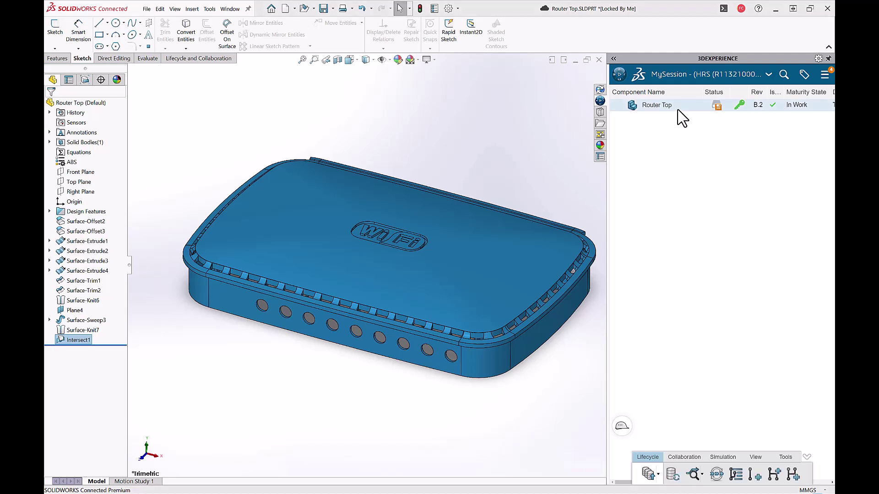
{"action": "right_click", "coordinate": [677, 109]}
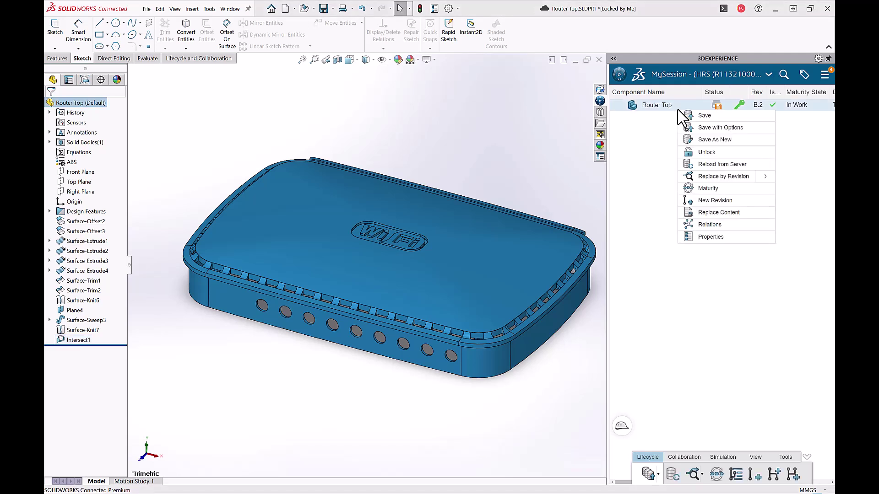
{"action": "left_click", "coordinate": [696, 139]}
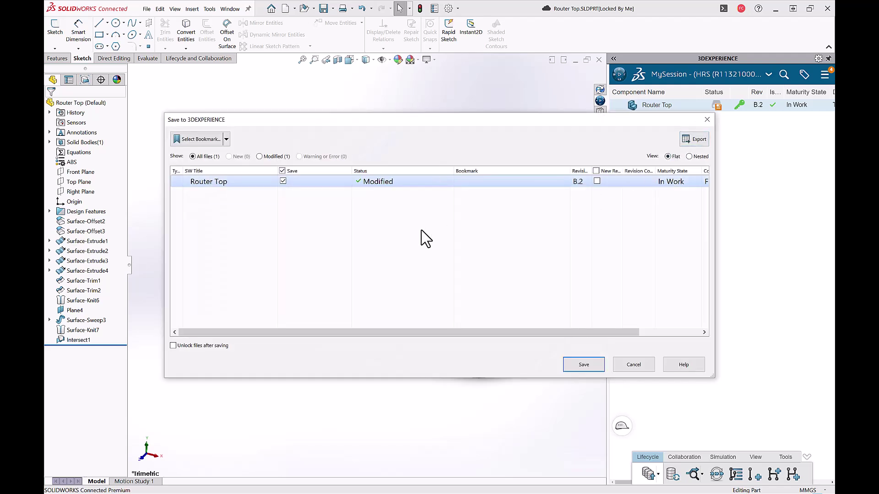
{"action": "left_click", "coordinate": [227, 139]}
{"action": "mouse_move", "coordinate": [231, 162]}
{"action": "left_click", "coordinate": [258, 163]}
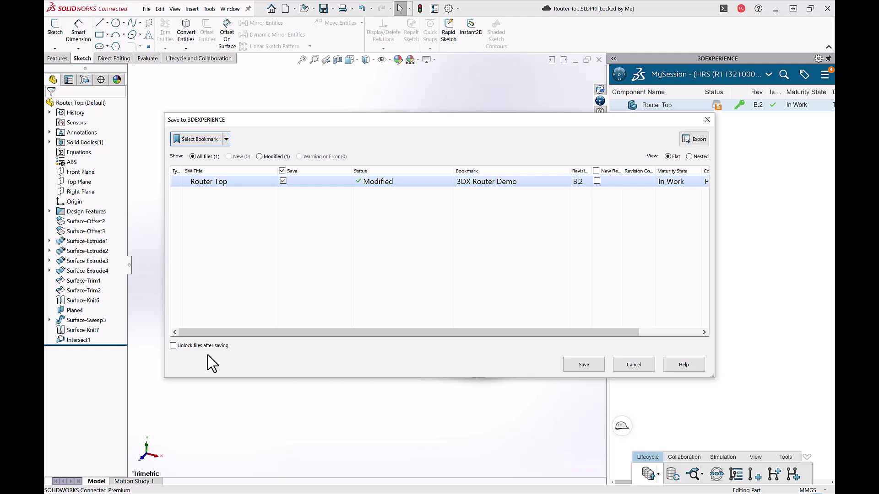
{"action": "left_click", "coordinate": [173, 346]}
{"action": "left_click", "coordinate": [575, 374]}
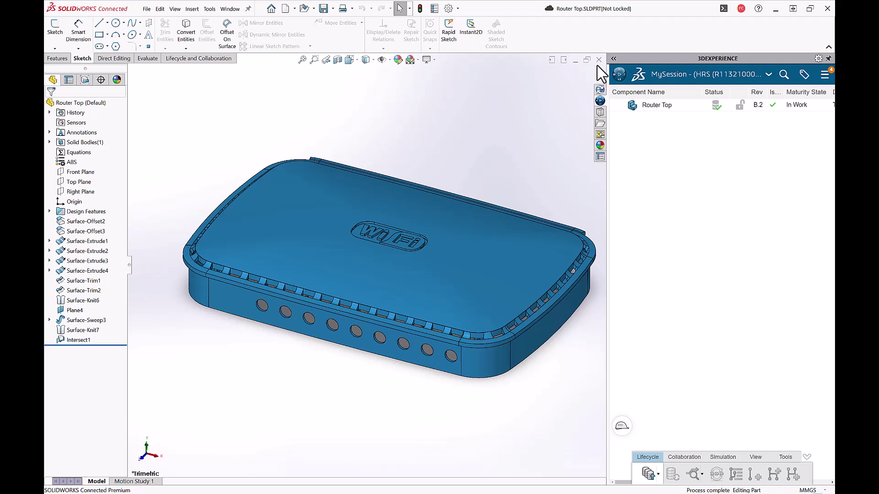
Step: Save the Wireless Router assembly and Router Top with options into the 3DX Router Demo bookmark
{"action": "key", "text": "ctrl+Tab"}
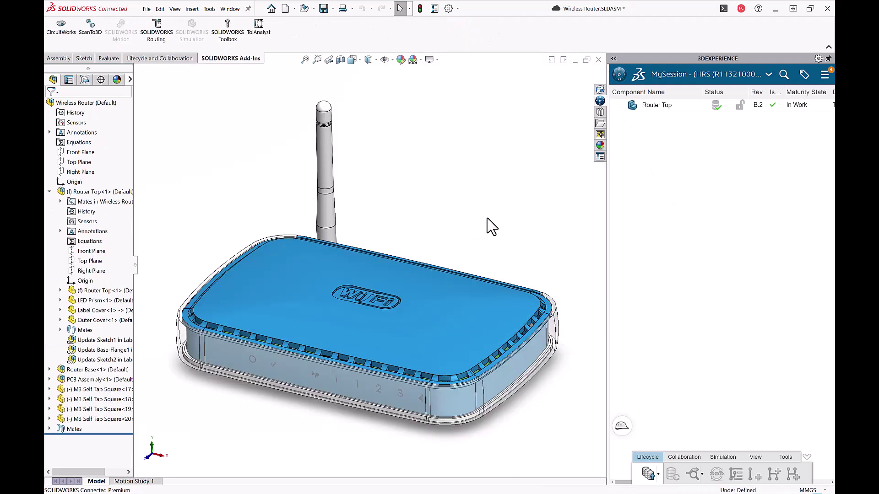
{"action": "left_click", "coordinate": [668, 117]}
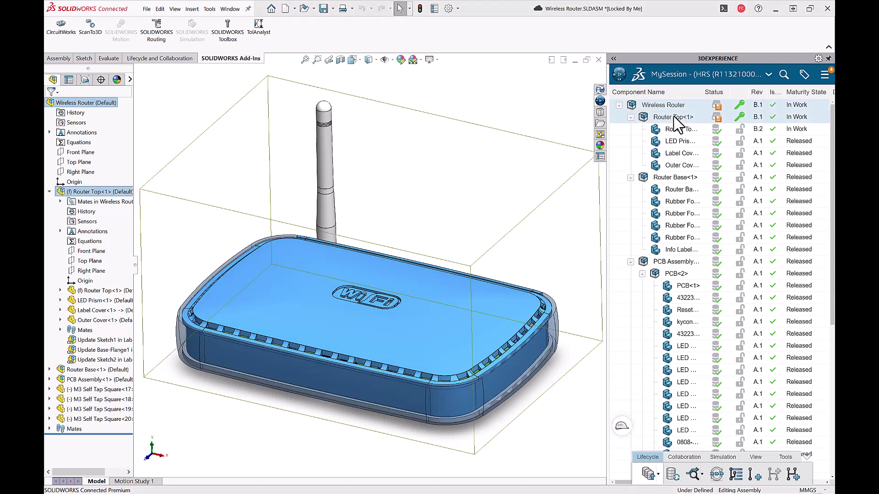
{"action": "right_click", "coordinate": [674, 118]}
{"action": "left_click", "coordinate": [705, 159]}
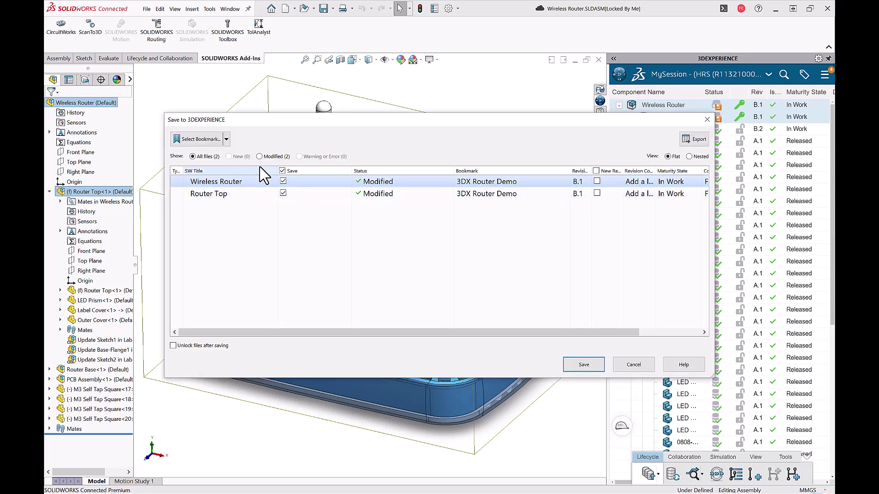
{"action": "left_click", "coordinate": [226, 139]}
{"action": "key", "text": "ctrl+a"}
{"action": "left_click", "coordinate": [226, 138]}
{"action": "key", "text": "Escape"}
{"action": "left_click", "coordinate": [575, 365]}
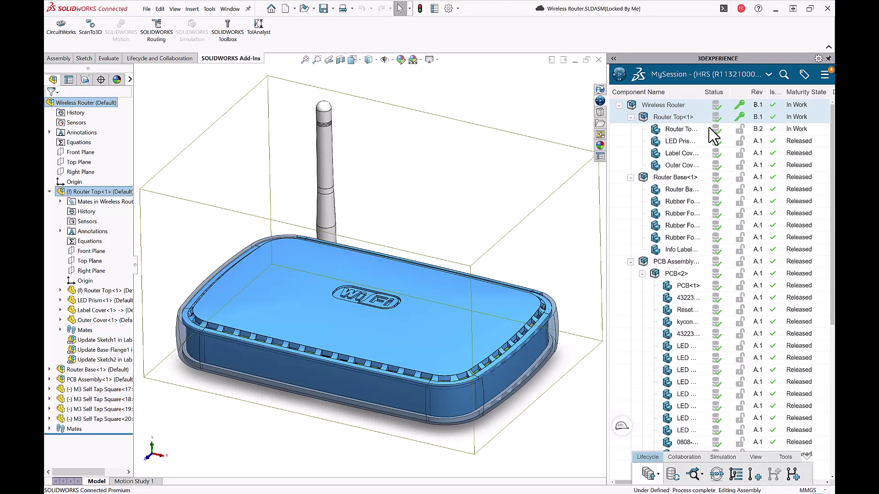
Step: Unlock the saved assembly and its components
{"action": "mouse_move", "coordinate": [741, 120]}
{"action": "right_click", "coordinate": [704, 114]}
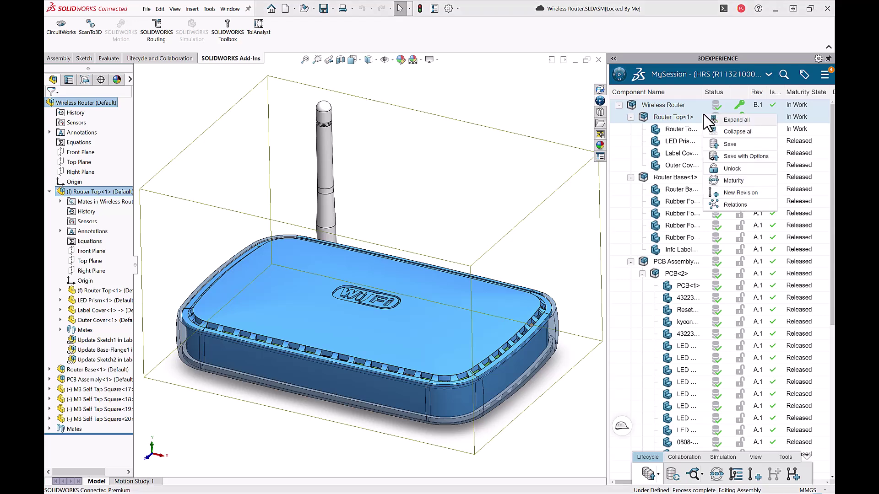
{"action": "left_click", "coordinate": [729, 169]}
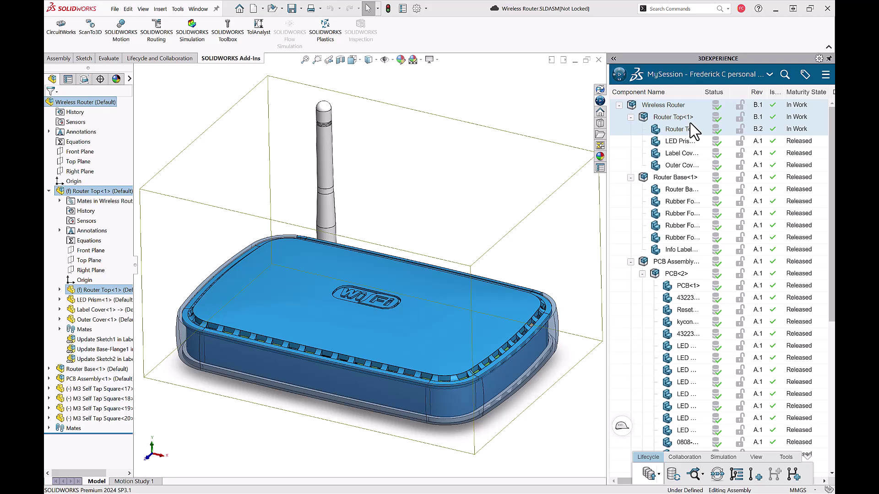
Step: Change the maturity of Wireless Router and both Router Top items from In Work to Released
{"action": "right_click", "coordinate": [694, 131]}
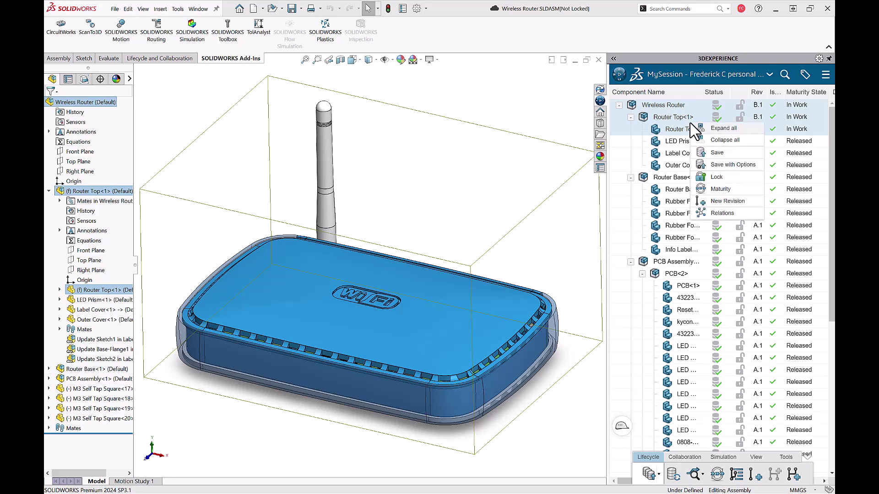
{"action": "left_click", "coordinate": [712, 201]}
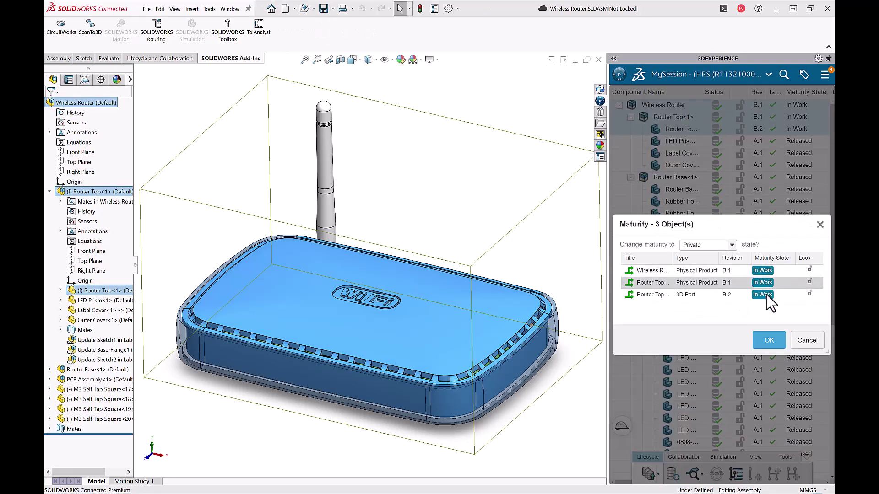
{"action": "left_click", "coordinate": [731, 245]}
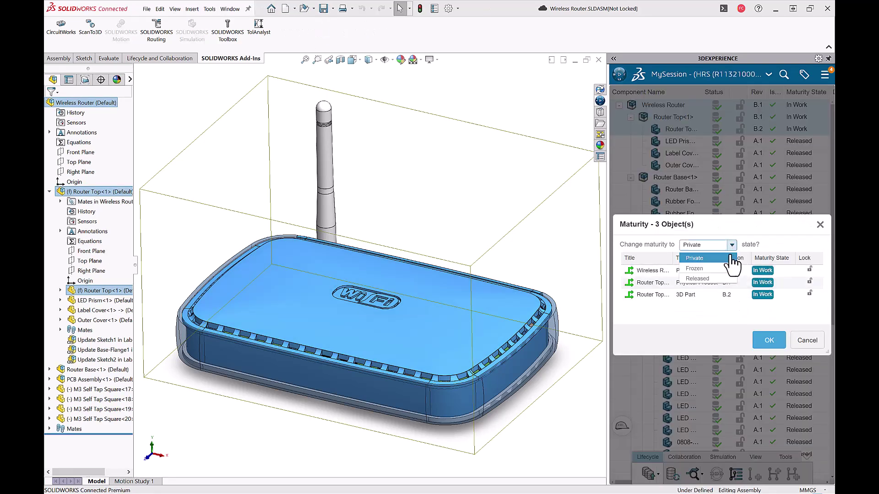
{"action": "left_click", "coordinate": [730, 269]}
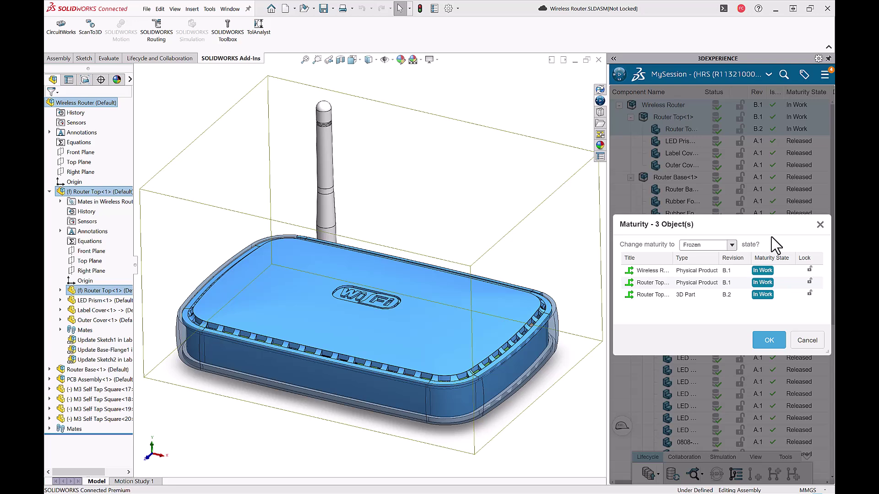
{"action": "left_click", "coordinate": [732, 245]}
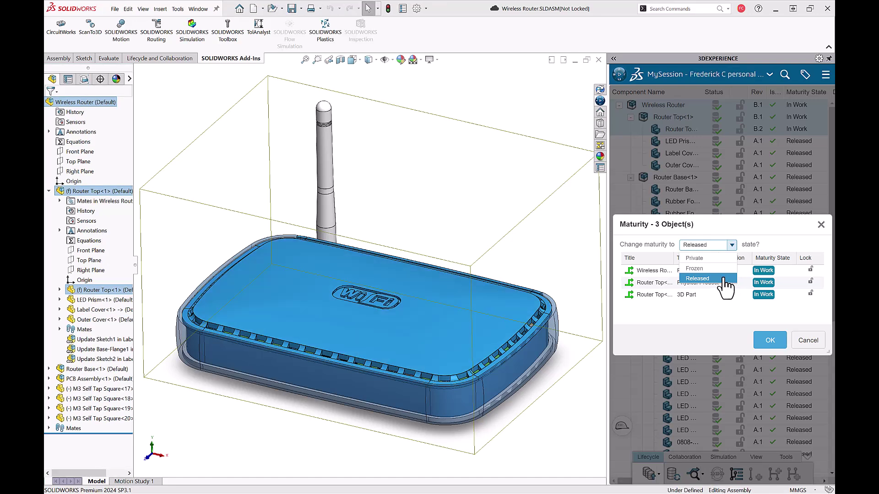
{"action": "left_click", "coordinate": [725, 279]}
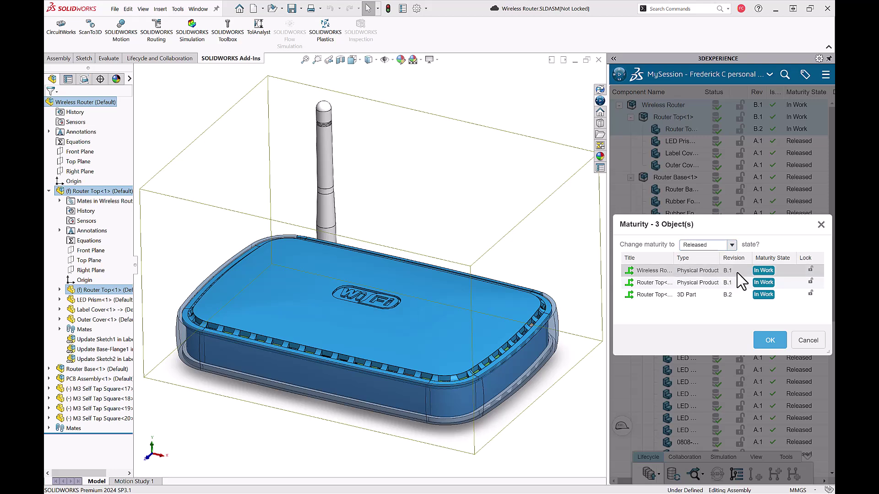
{"action": "left_click", "coordinate": [764, 341]}
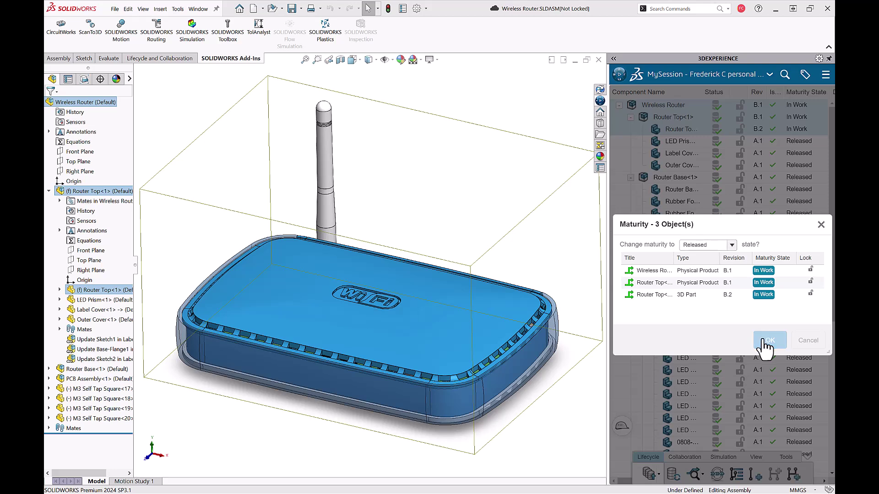